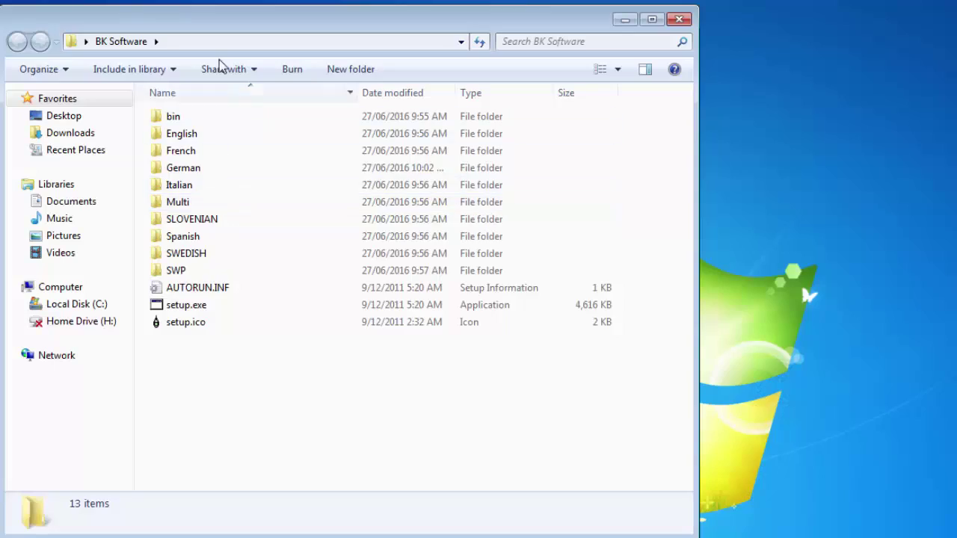
# Run the Environmental Software setup and install Protector Type 7825 to the default destination folder
pyautogui.moveTo(213, 32)
pyautogui.mouseDown()
pyautogui.moveTo(227, 33)
pyautogui.moveTo(215, 30)
pyautogui.mouseUp()
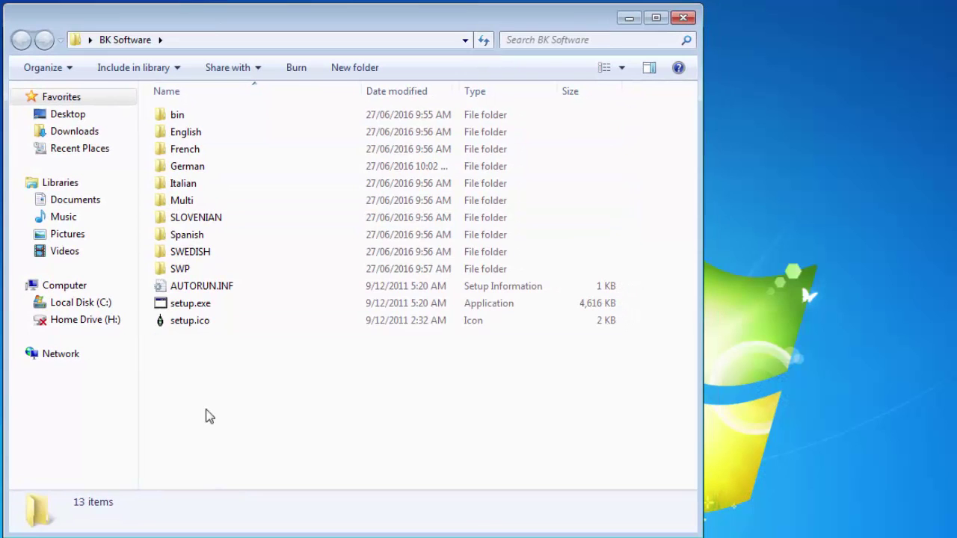
pyautogui.doubleClick(191, 304)
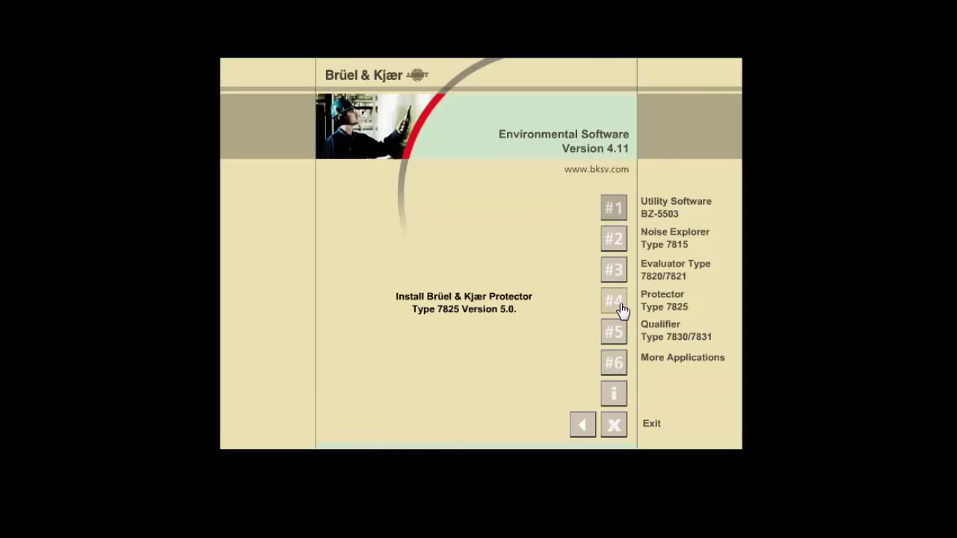
pyautogui.click(622, 308)
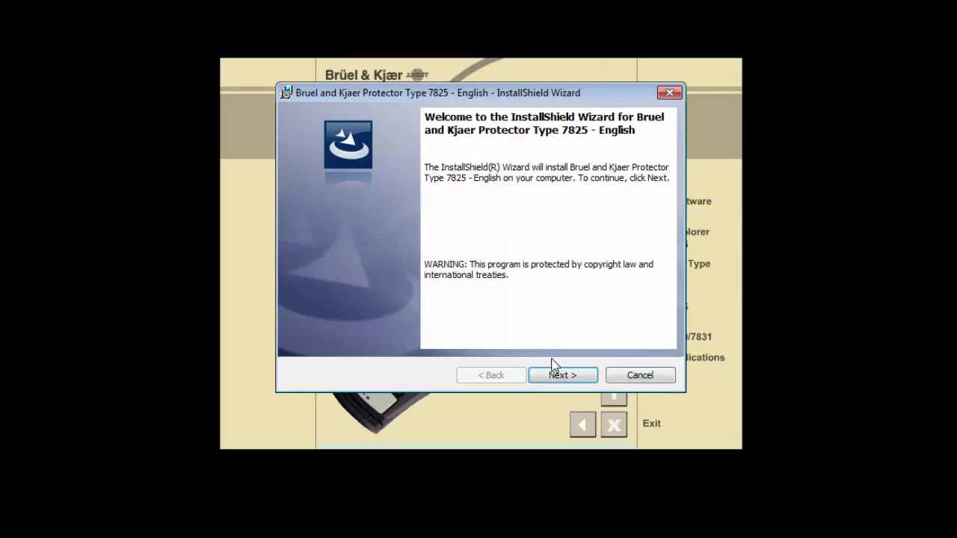
pyautogui.click(561, 380)
pyautogui.click(566, 379)
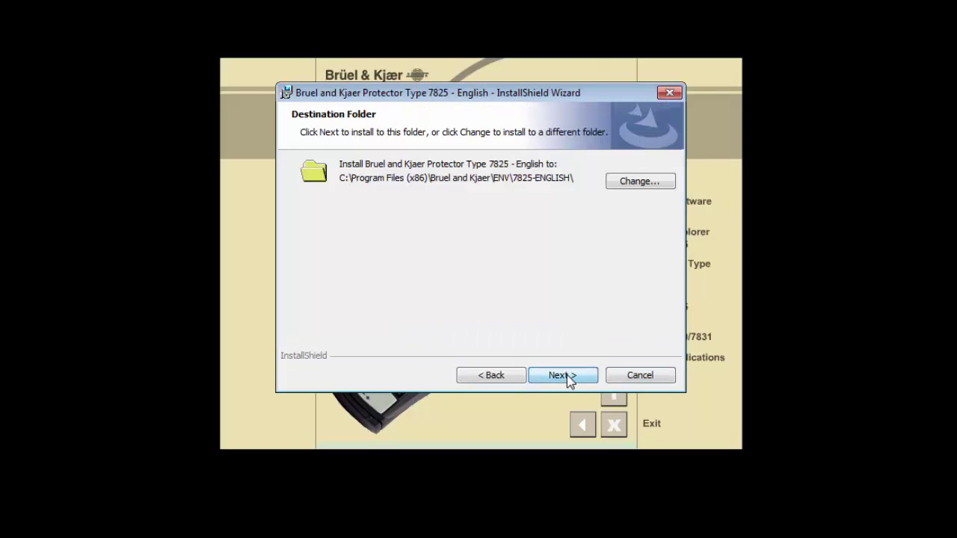
pyautogui.click(566, 378)
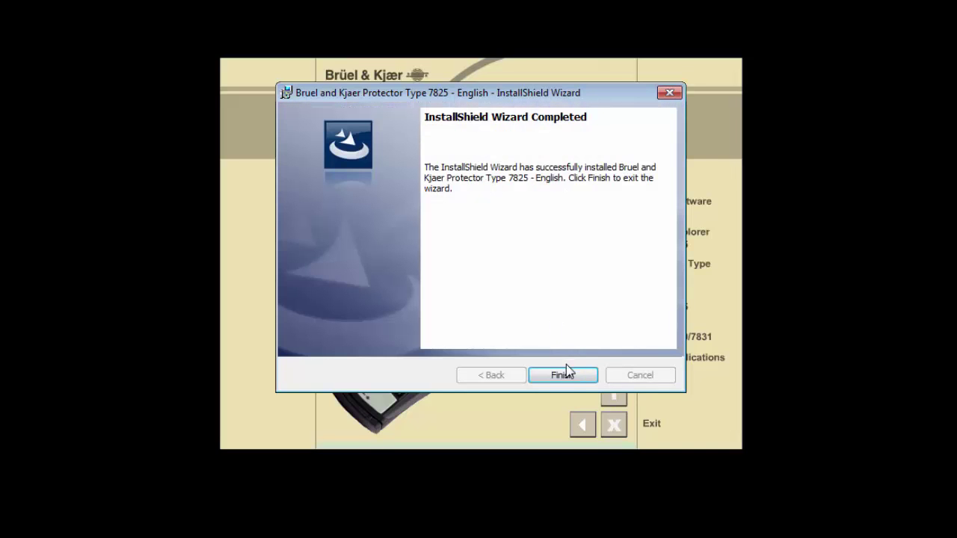
pyautogui.click(565, 374)
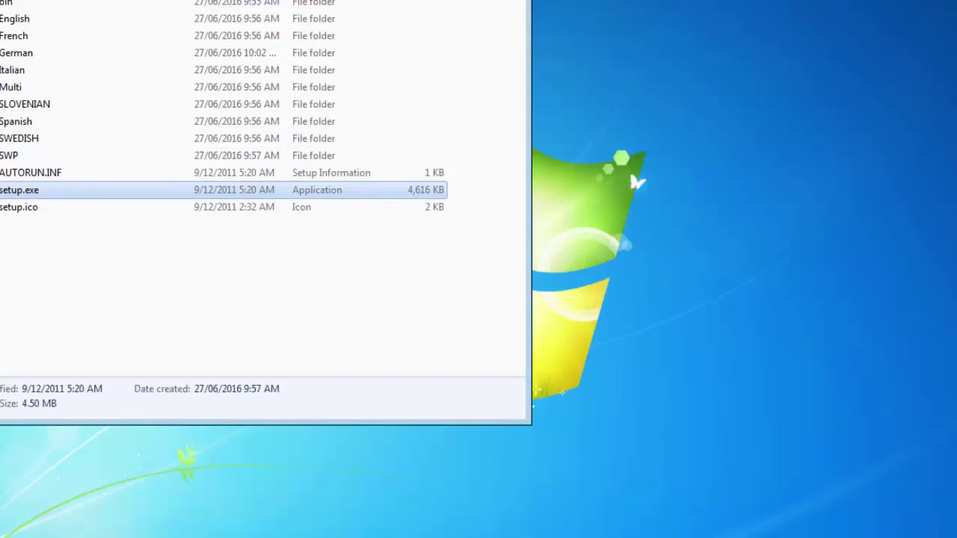
# Confirm Protector Type 7825 appears among Start menu programs and view the driver installation status
pyautogui.click(34, 504)
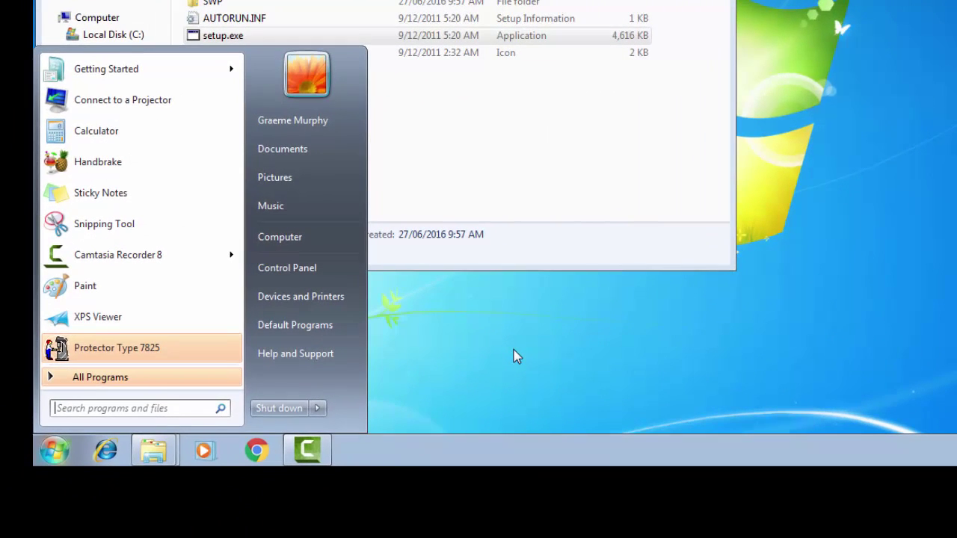
pyautogui.click(514, 356)
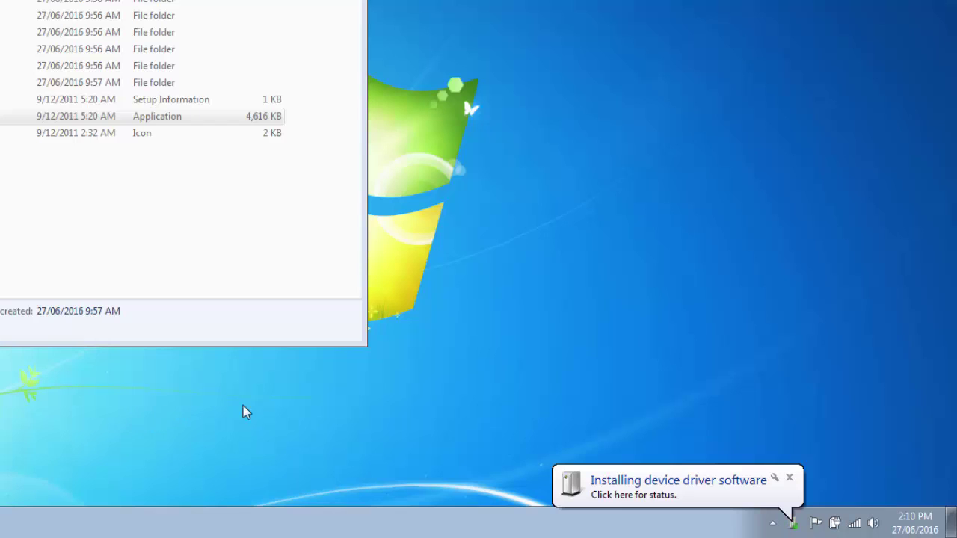
pyautogui.click(790, 523)
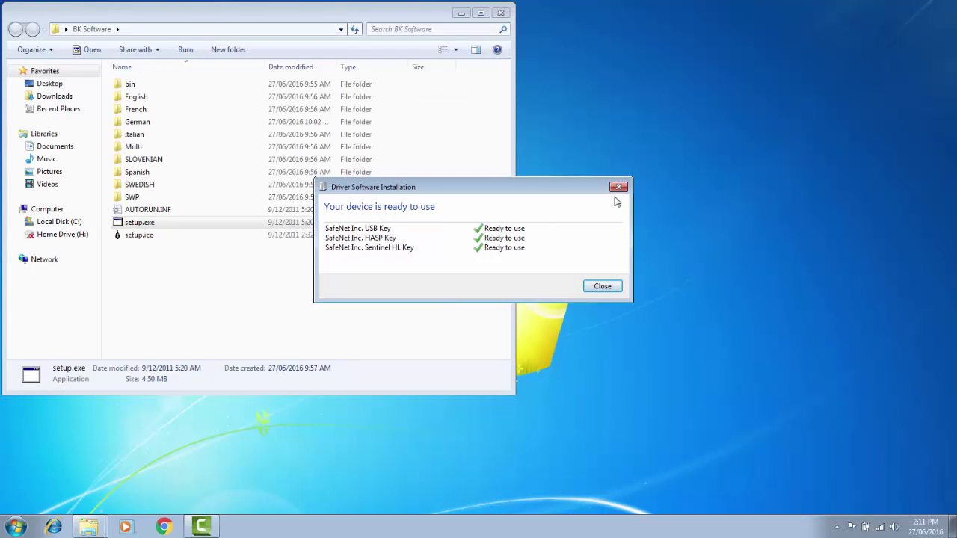
# Close the driver installation report and briefly check the hidden notification-area icons
pyautogui.click(604, 287)
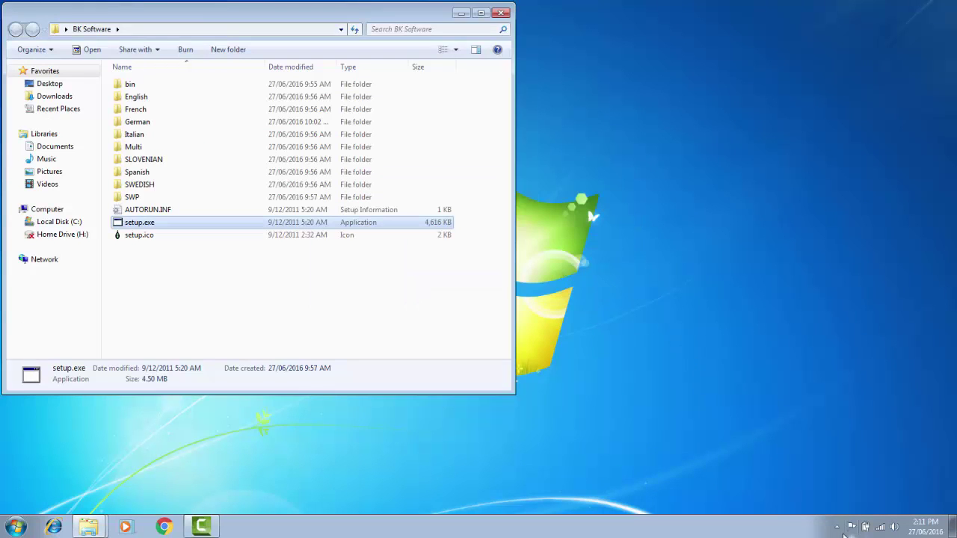
pyautogui.click(837, 527)
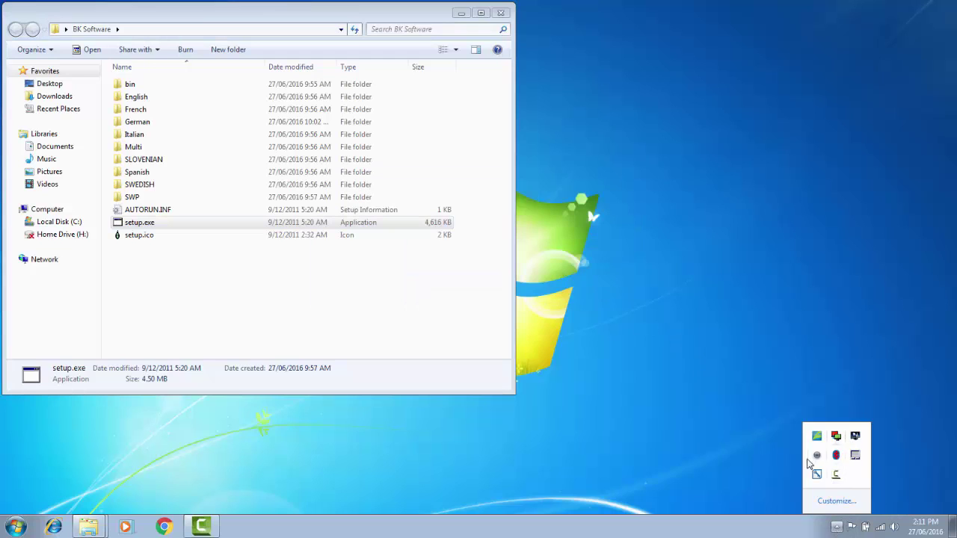
pyautogui.click(722, 436)
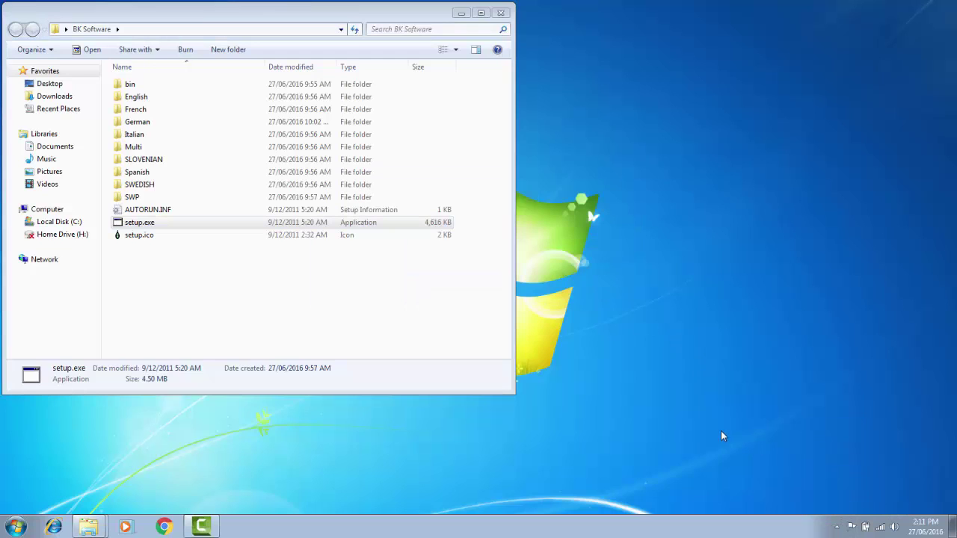
# Launch Computer Management via Manage in the Computer item's context menu
pyautogui.click(16, 526)
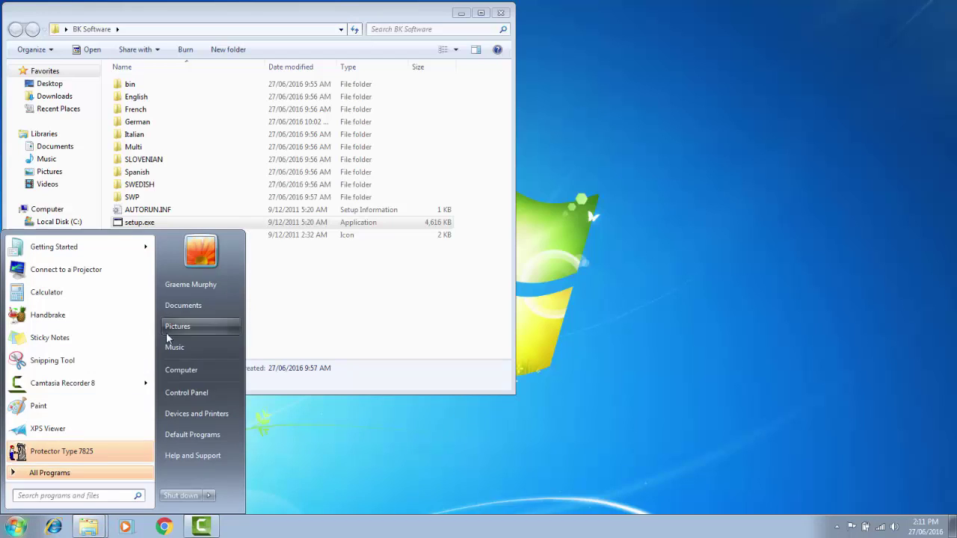
pyautogui.rightClick(187, 373)
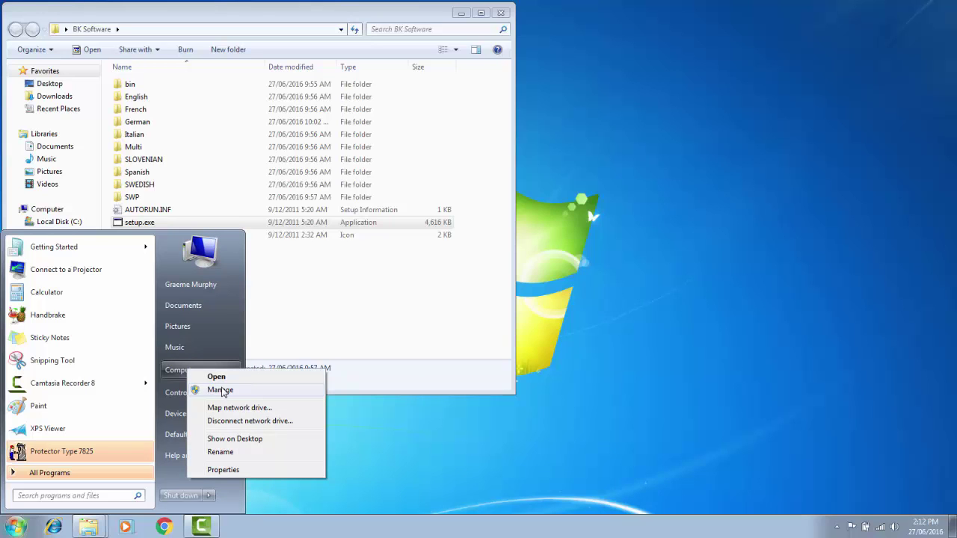
pyautogui.click(221, 390)
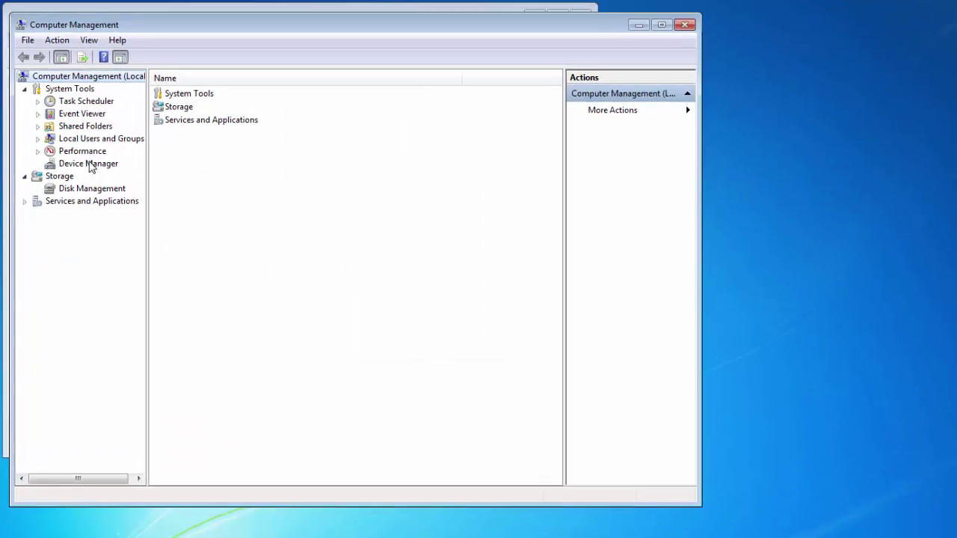
# Open the properties of USB Serial Port (COM2) under Ports (COM & LPT) in Device Manager
pyautogui.click(80, 143)
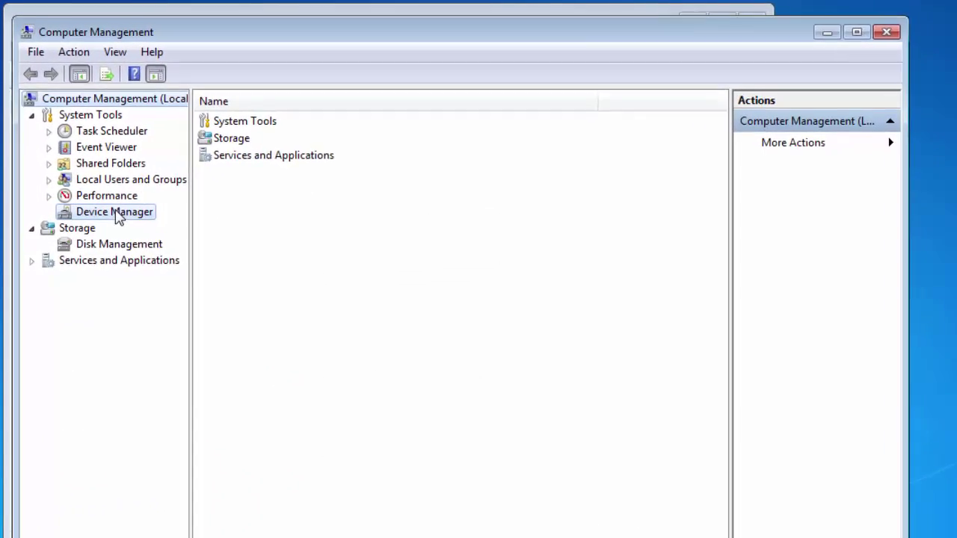
pyautogui.click(315, 422)
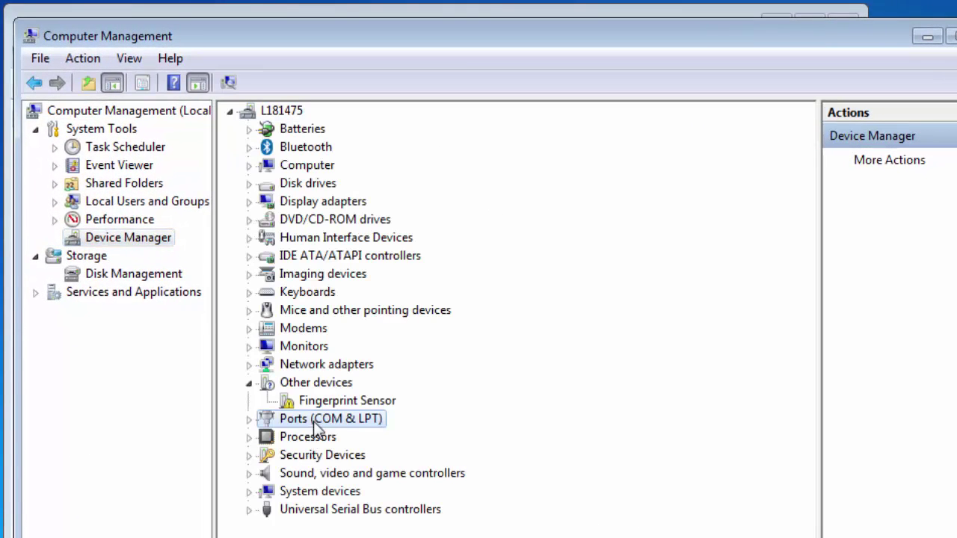
pyautogui.click(248, 420)
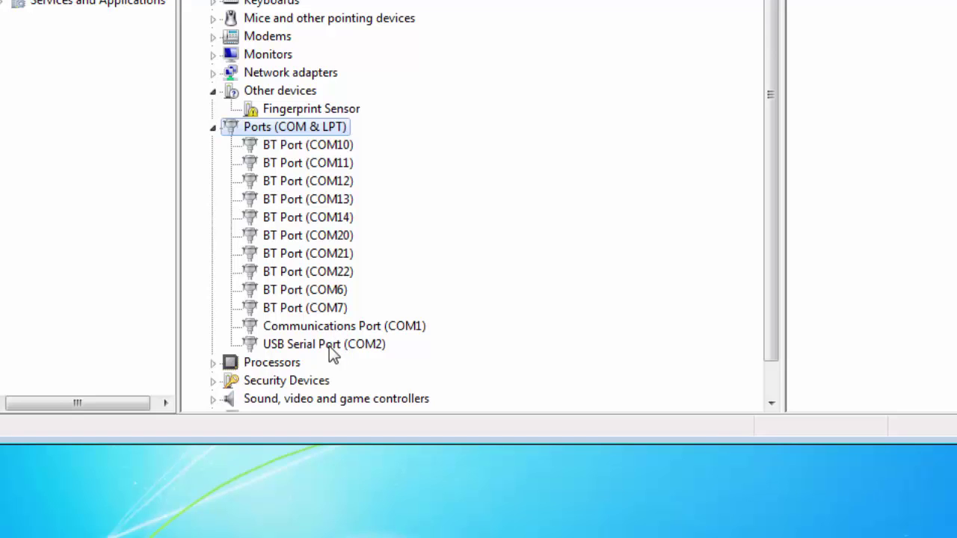
pyautogui.click(338, 346)
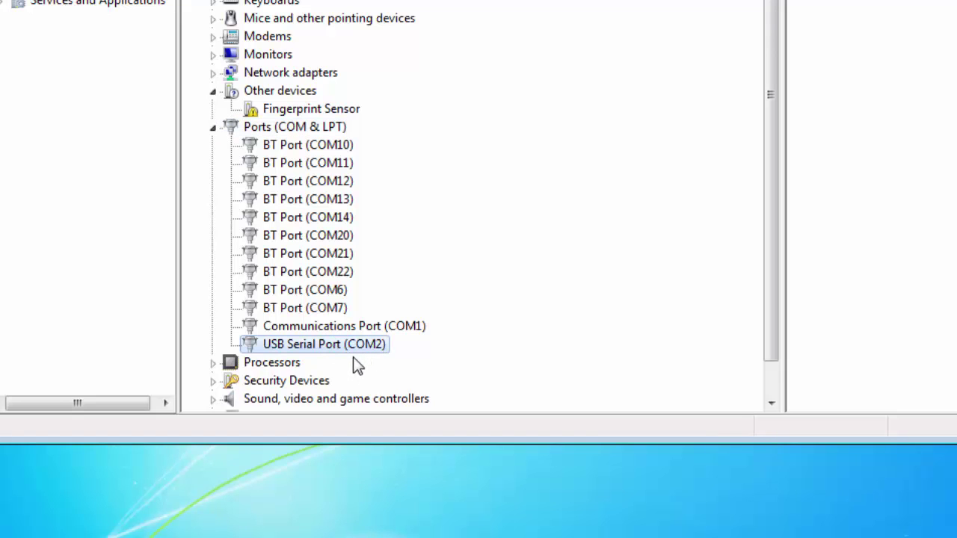
pyautogui.click(360, 329)
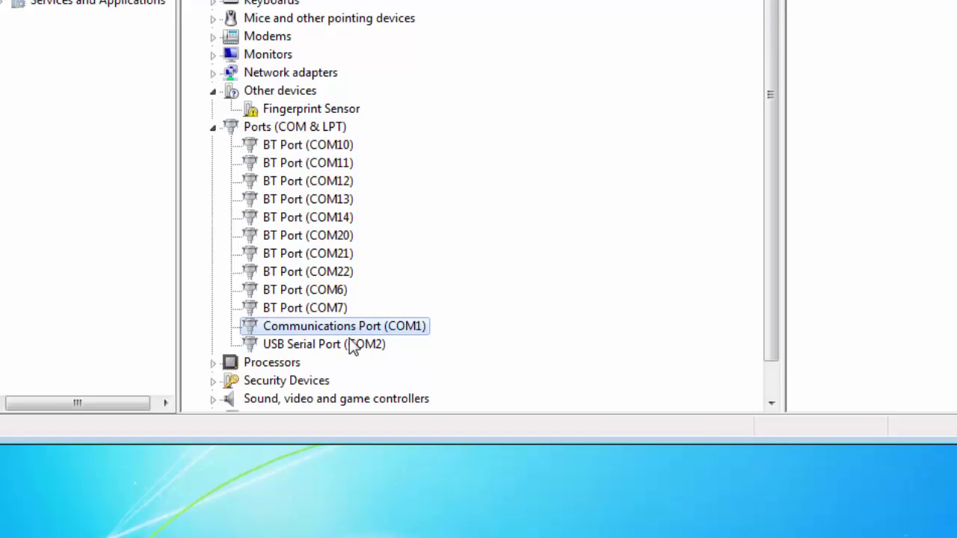
pyautogui.click(350, 348)
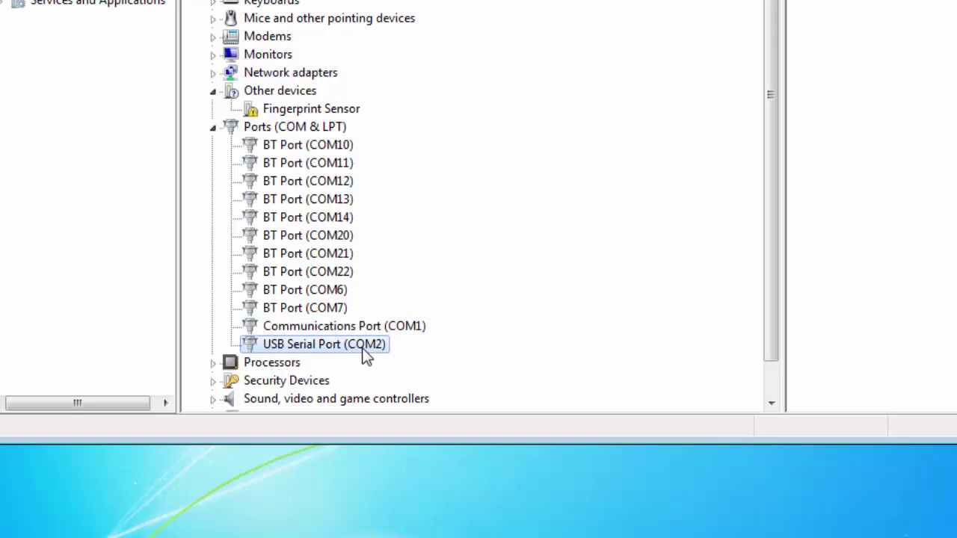
pyautogui.doubleClick(368, 348)
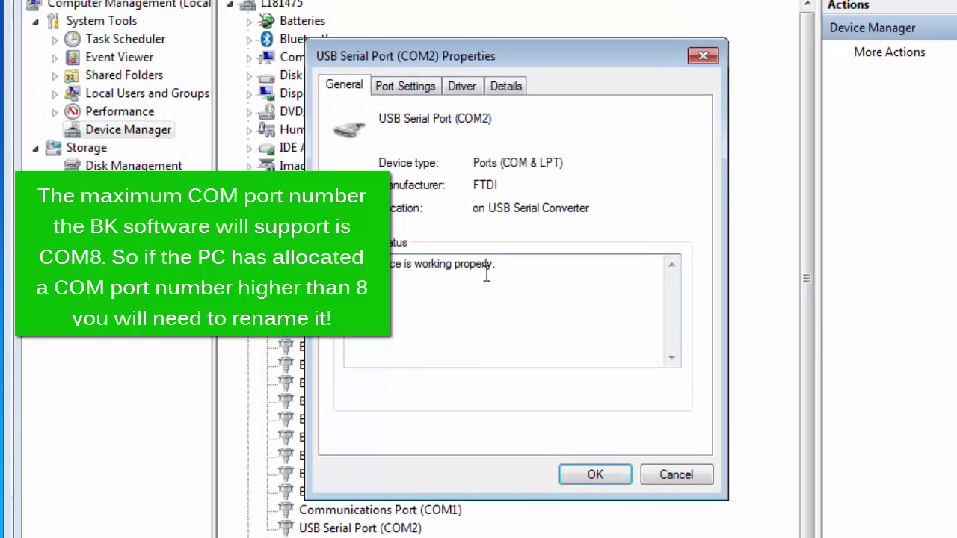
# Verify in Advanced Port Settings that the COM port number stays COM2, then close both dialogs
pyautogui.click(404, 88)
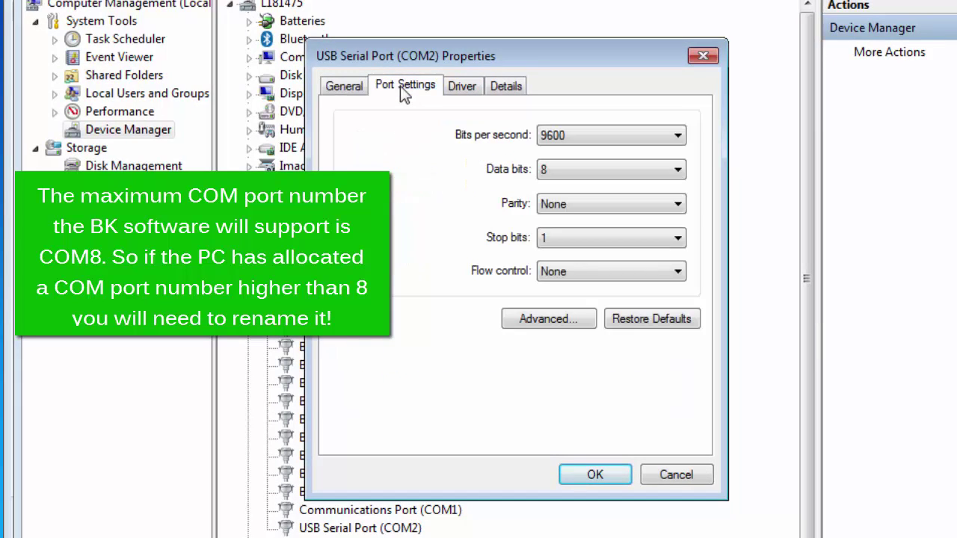
pyautogui.click(545, 321)
pyautogui.click(548, 135)
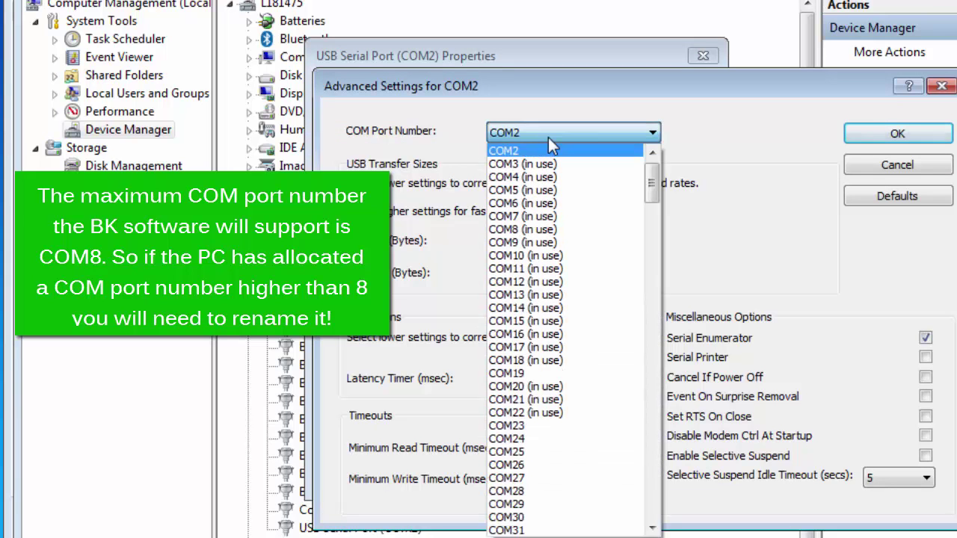
pyautogui.click(606, 102)
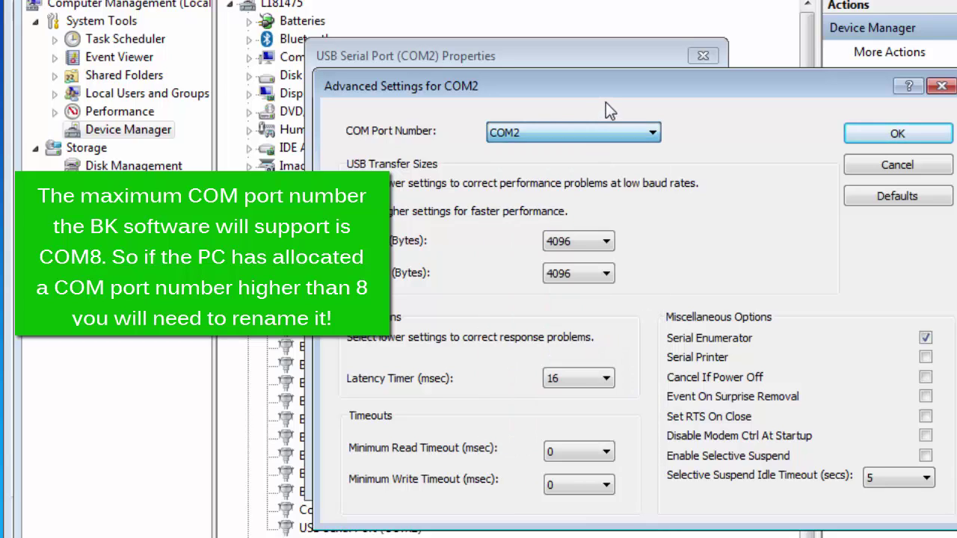
pyautogui.click(879, 136)
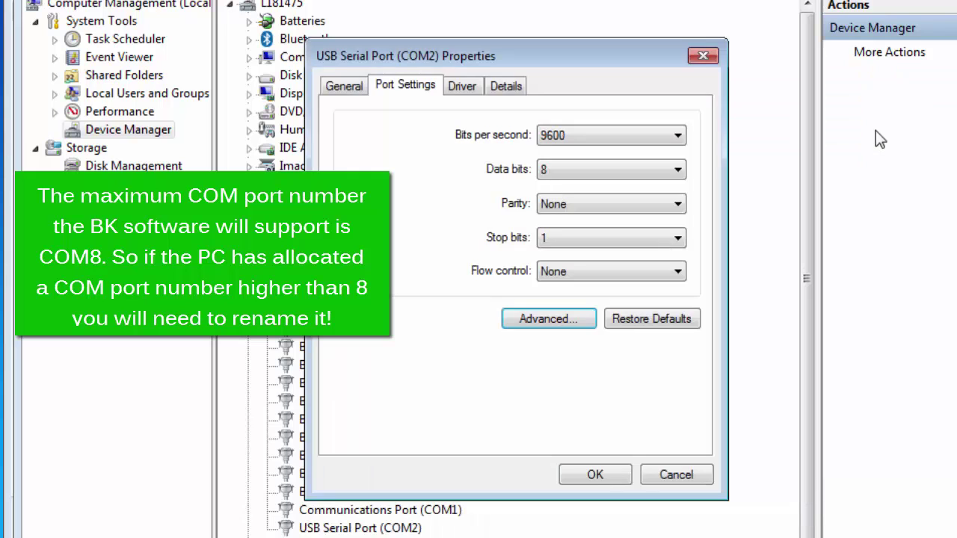
pyautogui.click(589, 475)
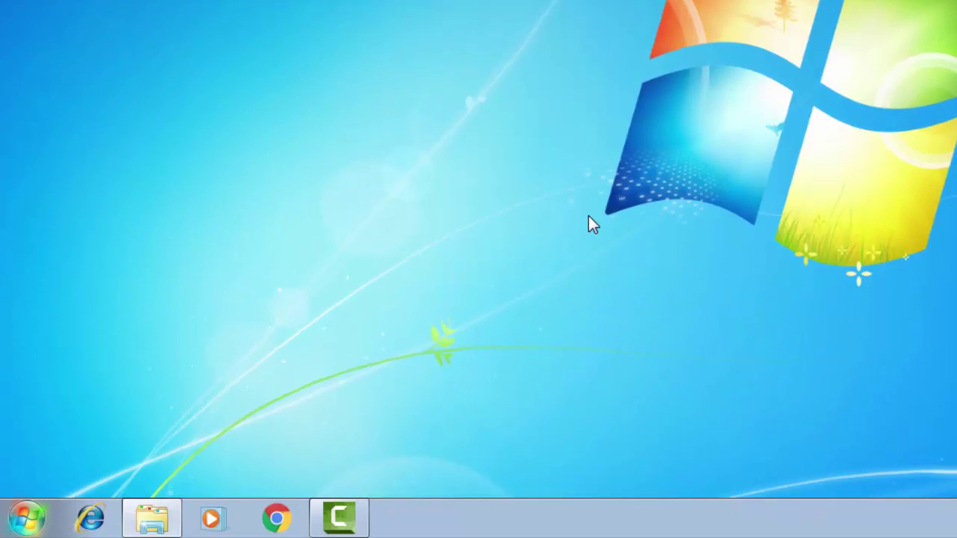
# Launch Protector Type 7825 from the Start menu
pyautogui.press('super')
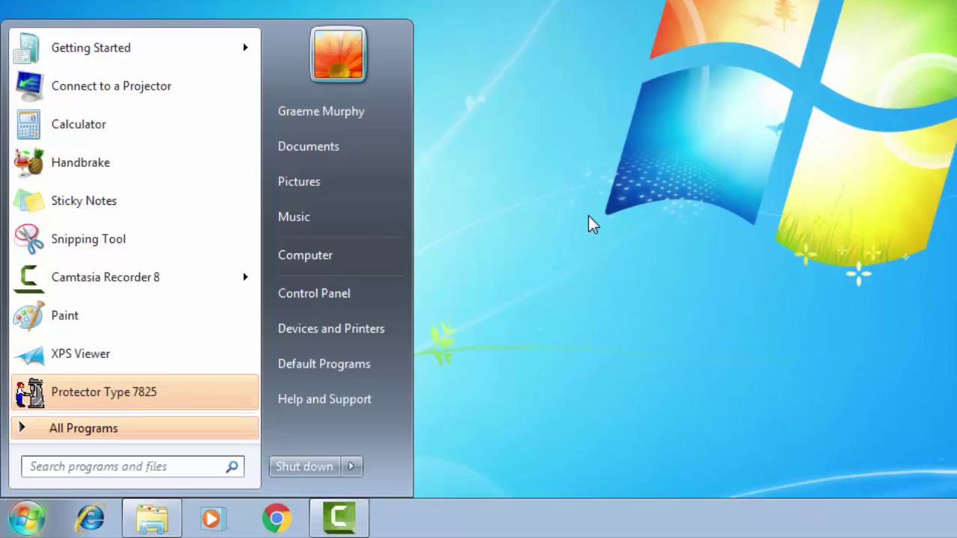
pyautogui.press('Return')
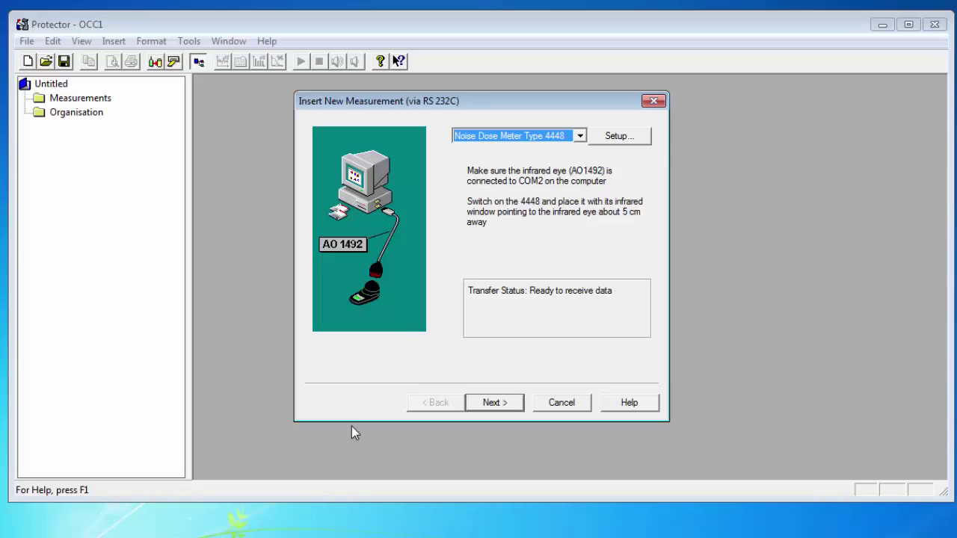
# Open the serial communication setup and keep the port at COM 2
pyautogui.press('Tab')
pyautogui.press('Return')
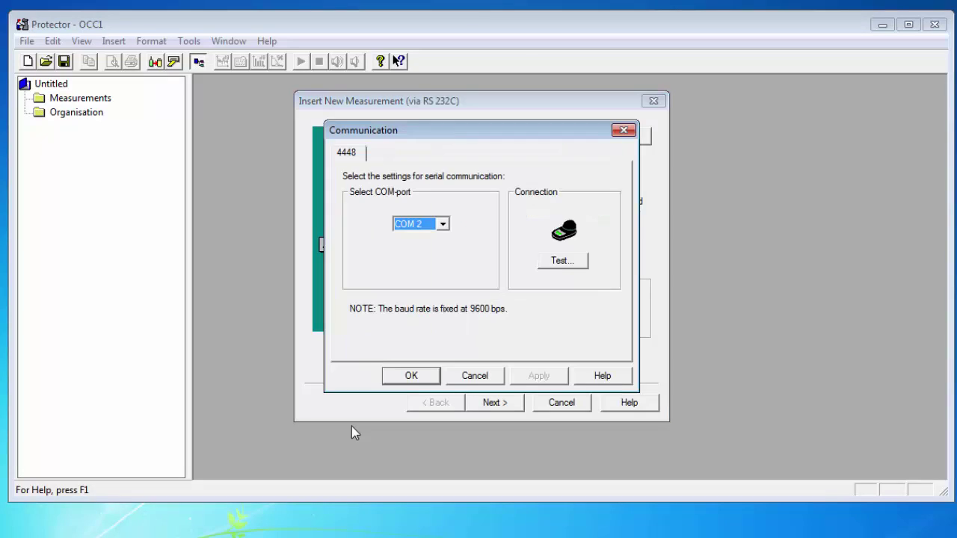
pyautogui.hotkey('alt', 'Down')
pyautogui.press('Escape')
# Test the connection to the 4448, accept the COM 2 settings and advance to the download page
pyautogui.press('Tab')
pyautogui.press('Return')
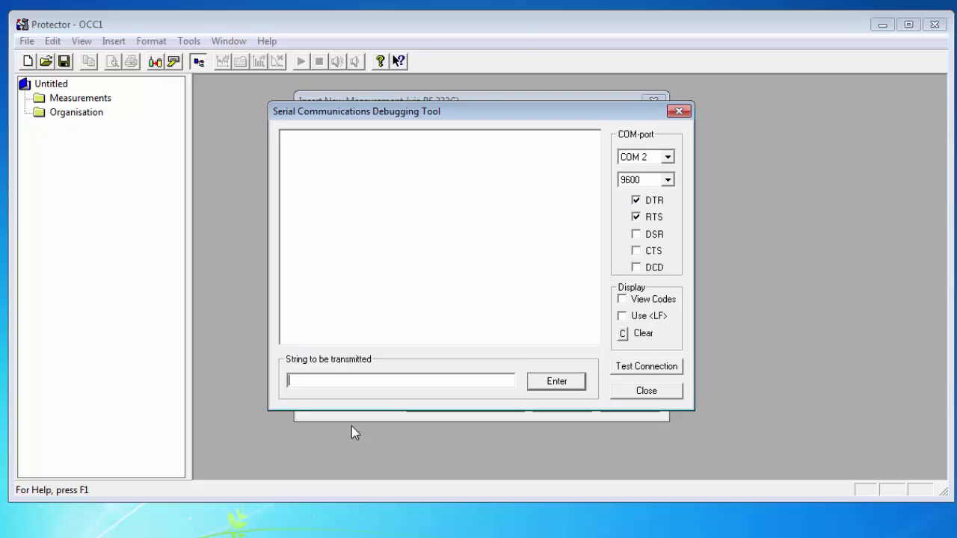
pyautogui.press('Tab')
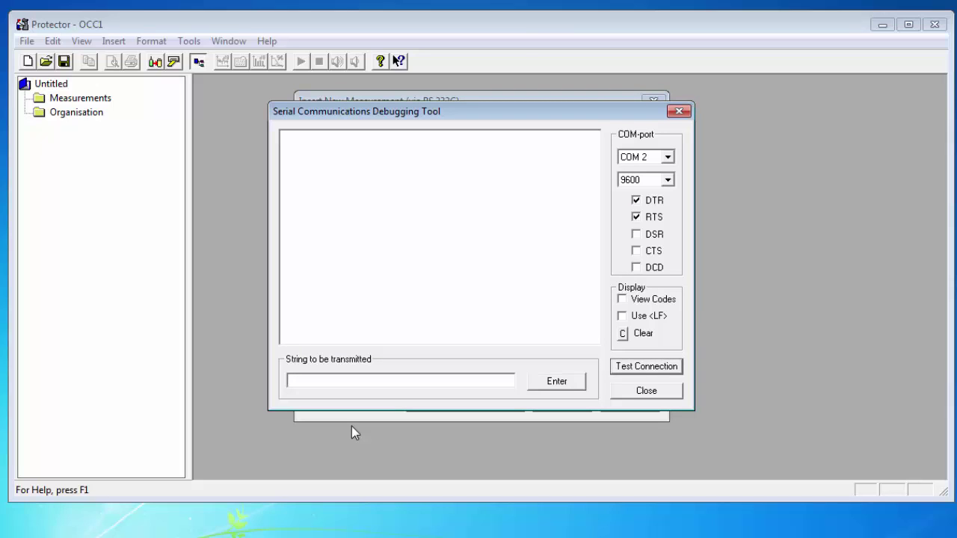
pyautogui.press('Return')
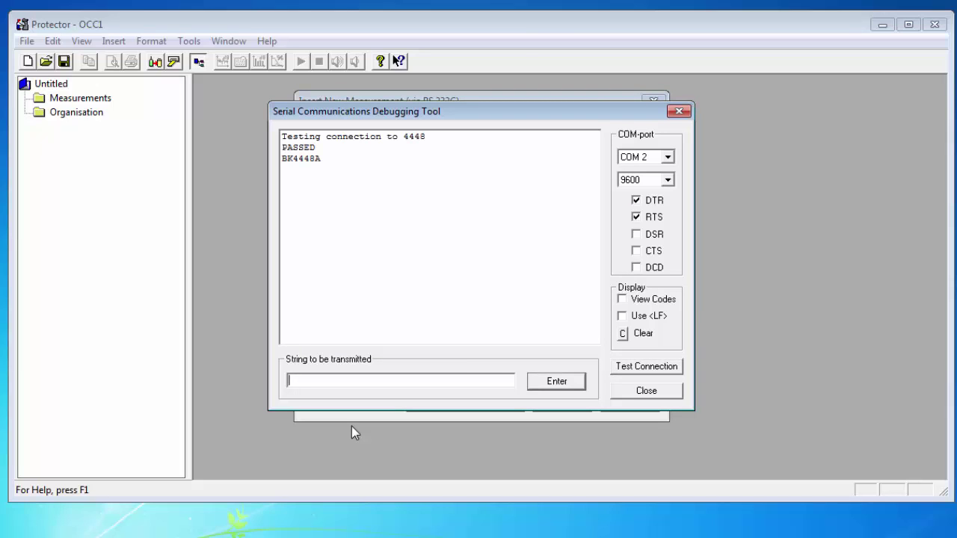
pyautogui.press('Tab')
pyautogui.press('Tab')
pyautogui.press('Return')
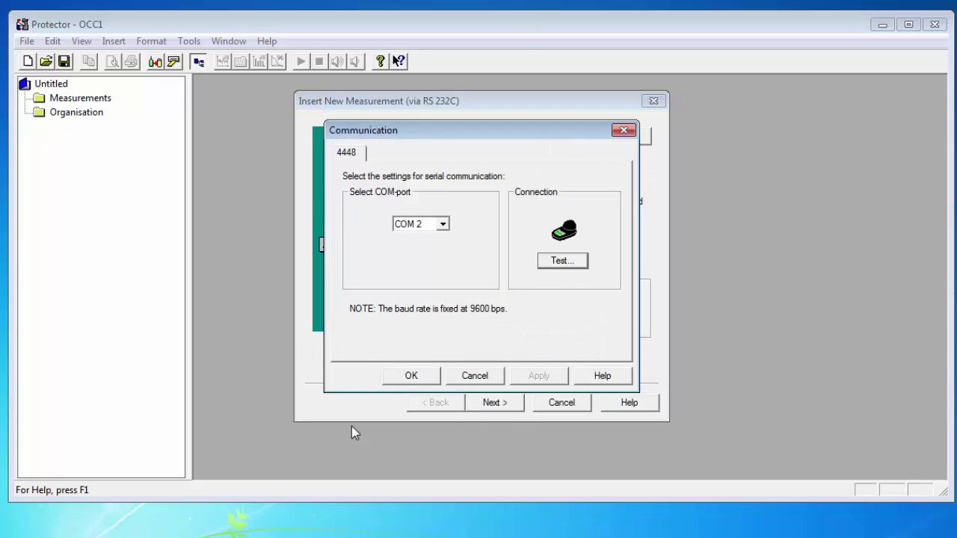
pyautogui.press('Return')
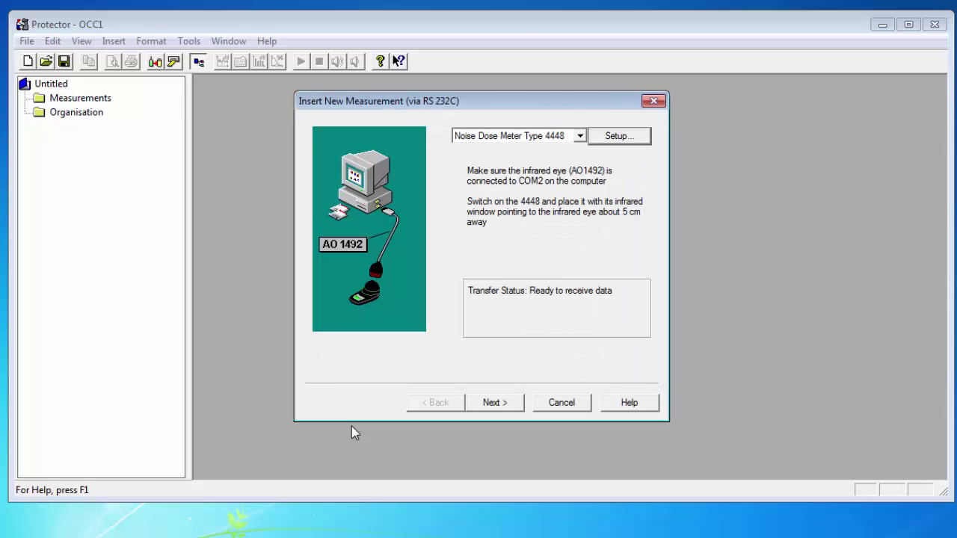
pyautogui.press('Tab')
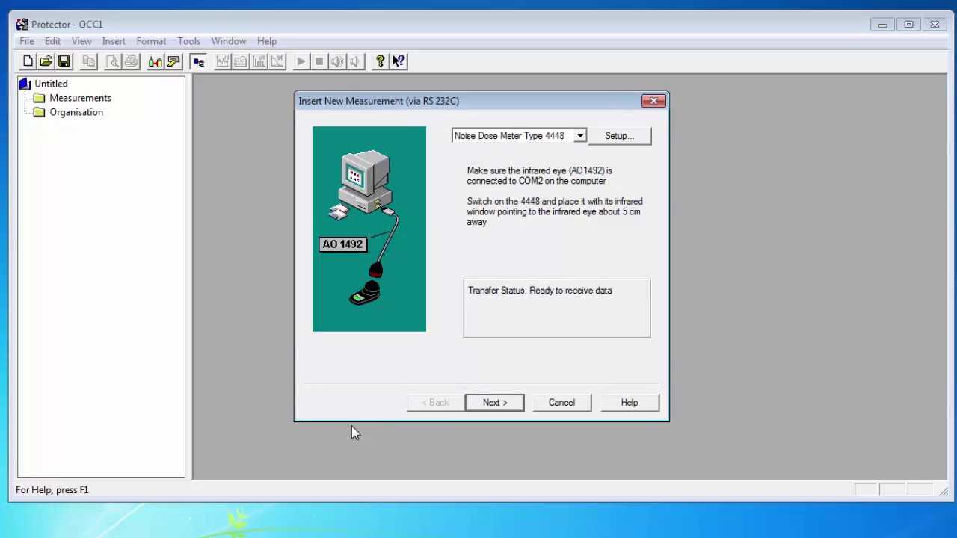
pyautogui.press('Return')
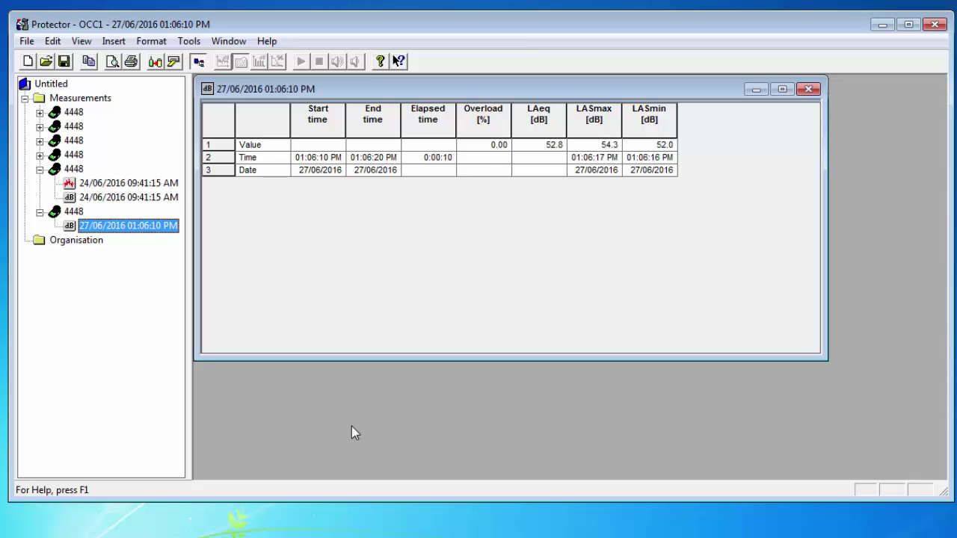
# Open the 24/06/2016 09:41:15 AM noise graph and dismiss its context menu without exporting
pyautogui.press('Up')
pyautogui.press('Up')
pyautogui.press('Up')
pyautogui.press('Return')
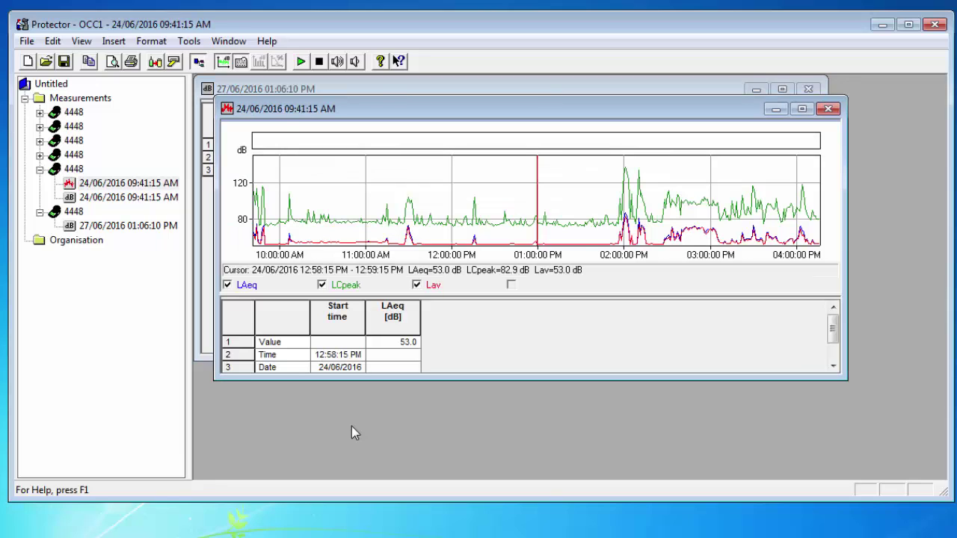
pyautogui.hotkey('shift', 'F10')
pyautogui.press('Down')
pyautogui.press('Down')
pyautogui.press('Down')
pyautogui.press('Down')
pyautogui.press('Down')
pyautogui.press('Down')
pyautogui.press('Down')
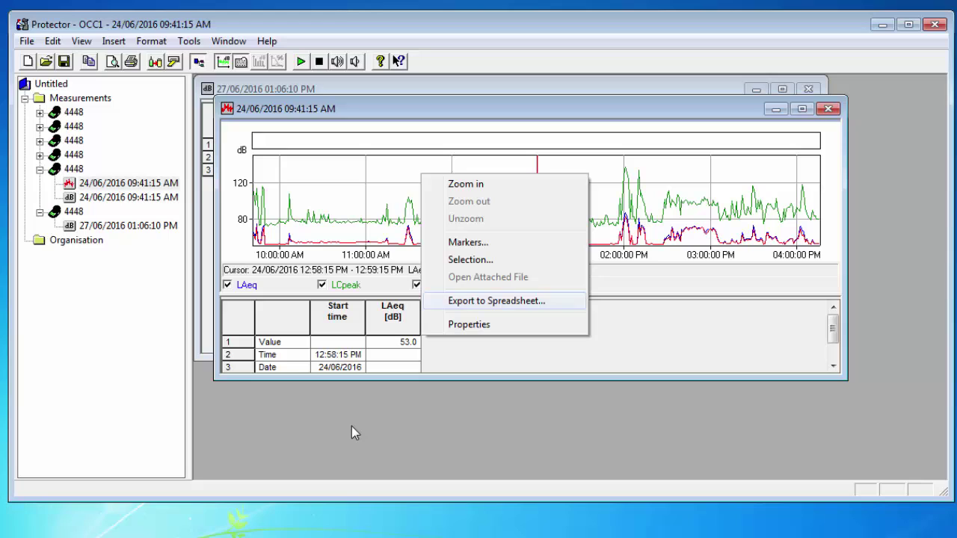
pyautogui.press('Return')
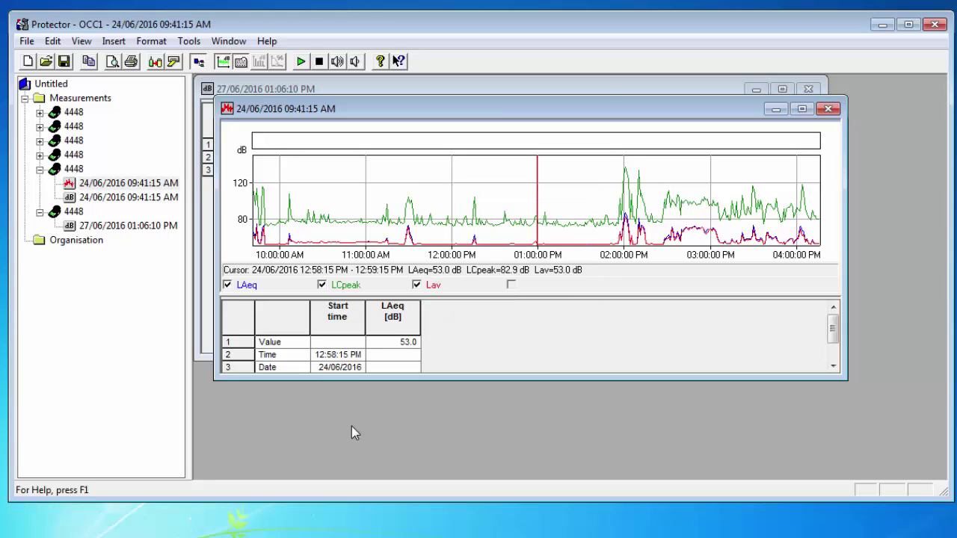